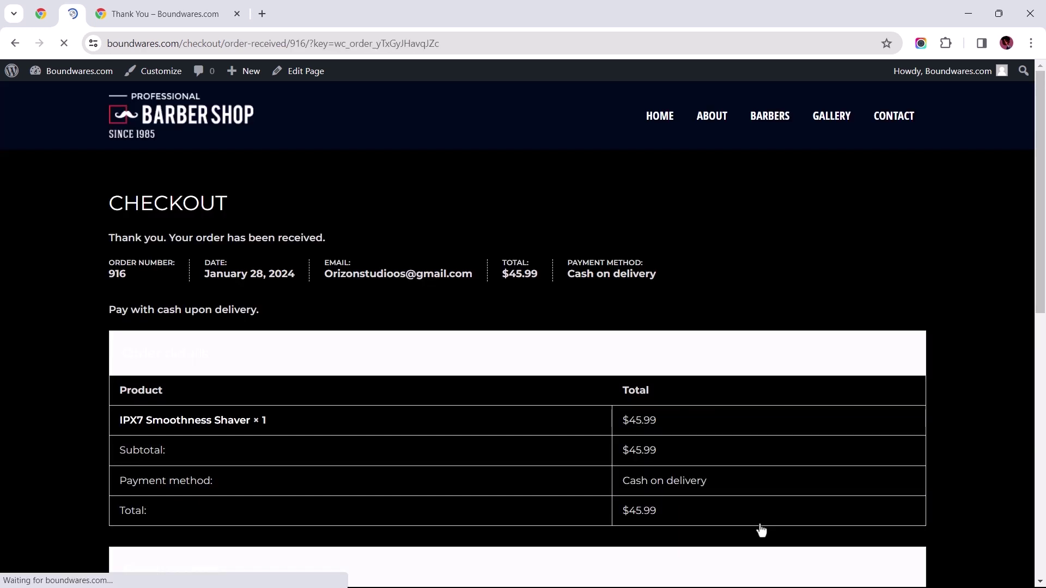
Switch from the order-received page to the Boundwares.com wp-admin Dashboard tab
click(154, 10)
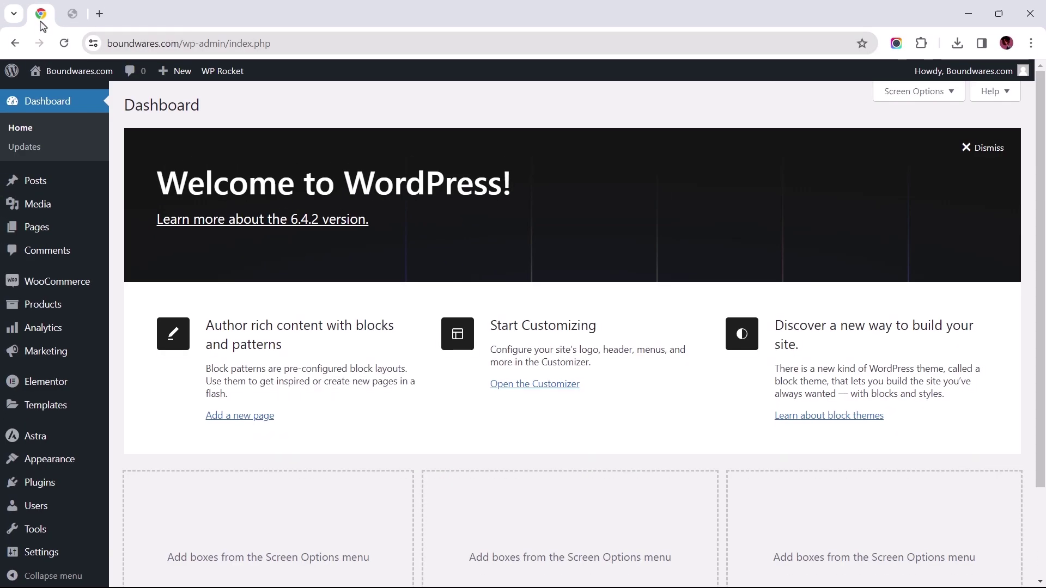
mouse_move(107, 463)
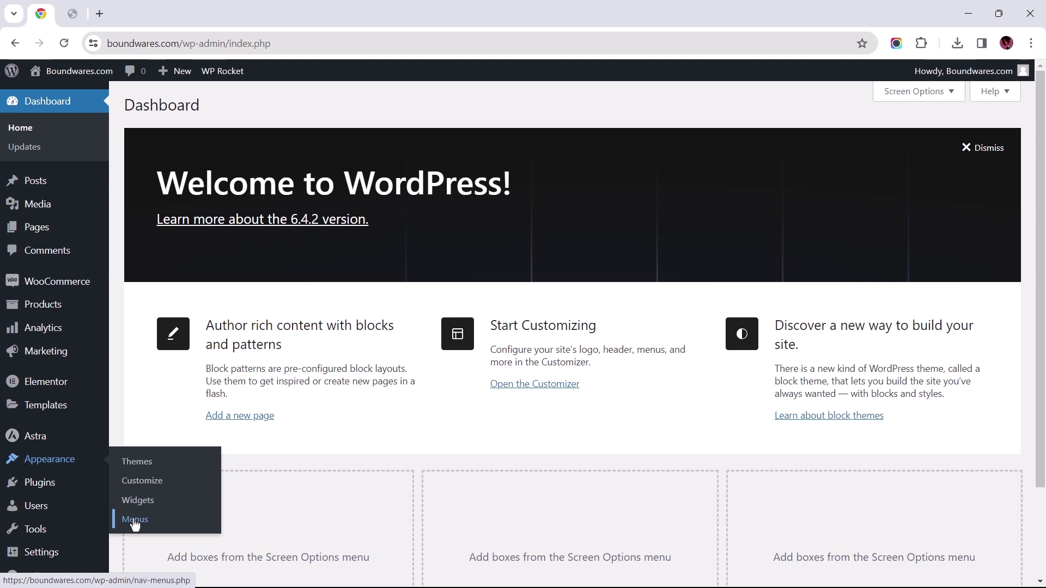
On Newtraktech.com's Themes page, glance at Zota Child, then view the parent Zota 1.2.14 details
click(73, 21)
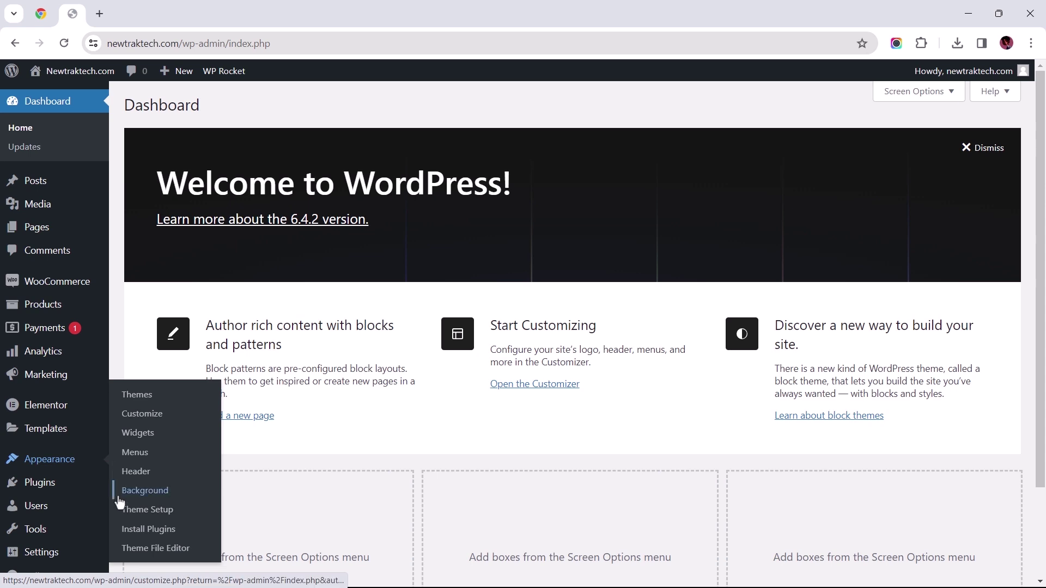
click(130, 547)
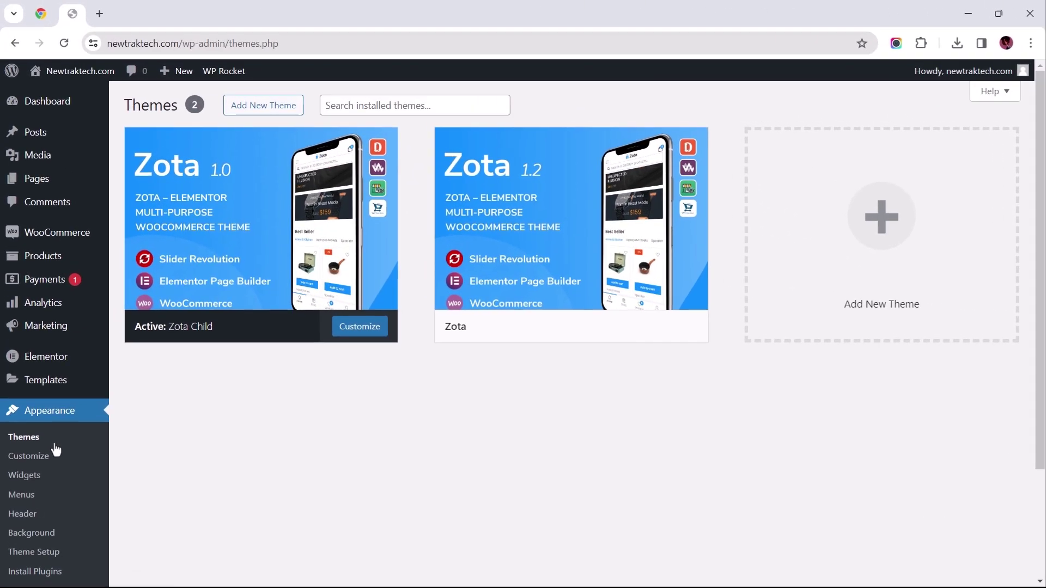
click(260, 249)
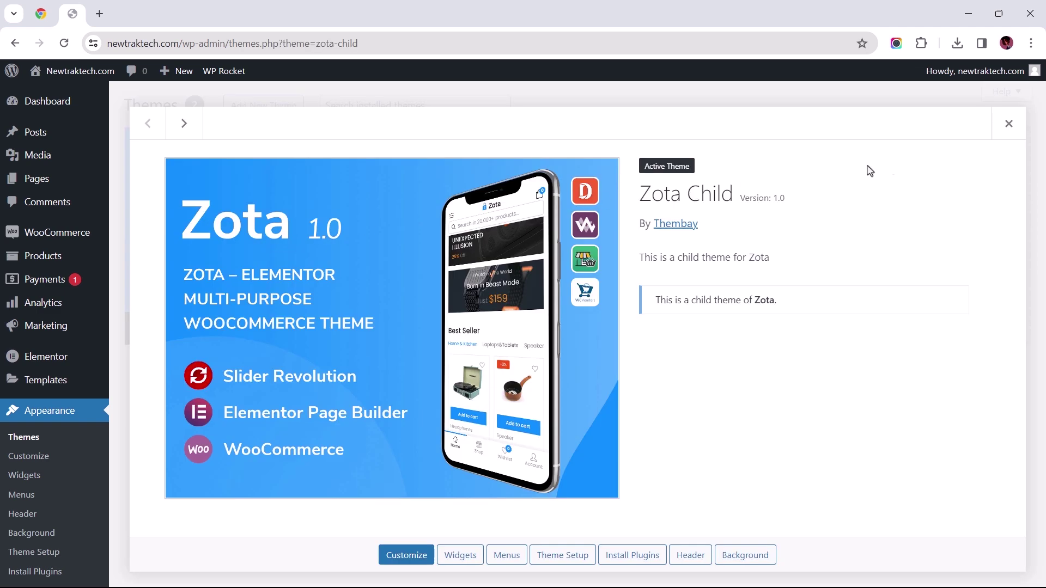
click(1008, 125)
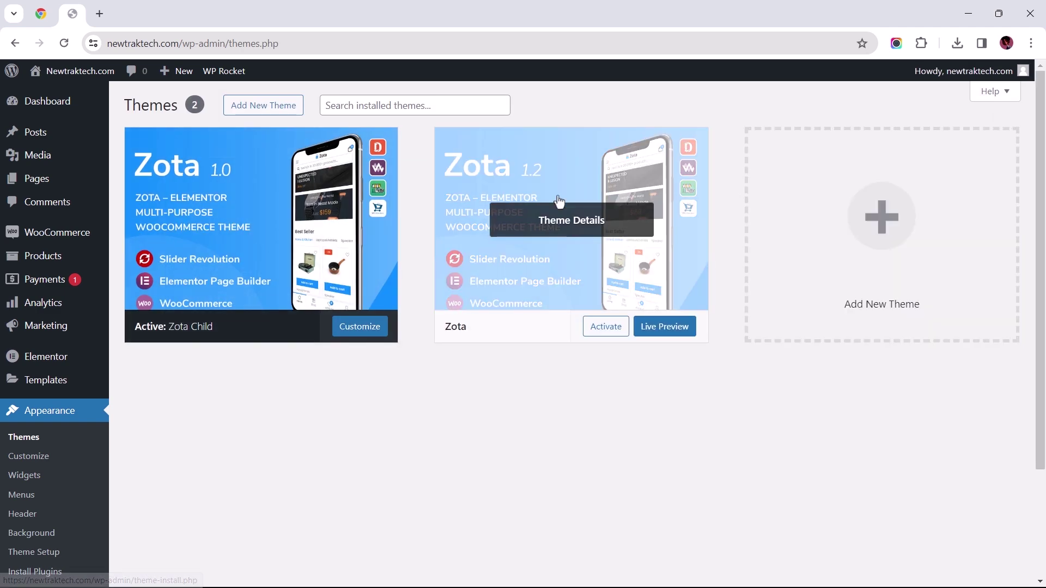
click(559, 201)
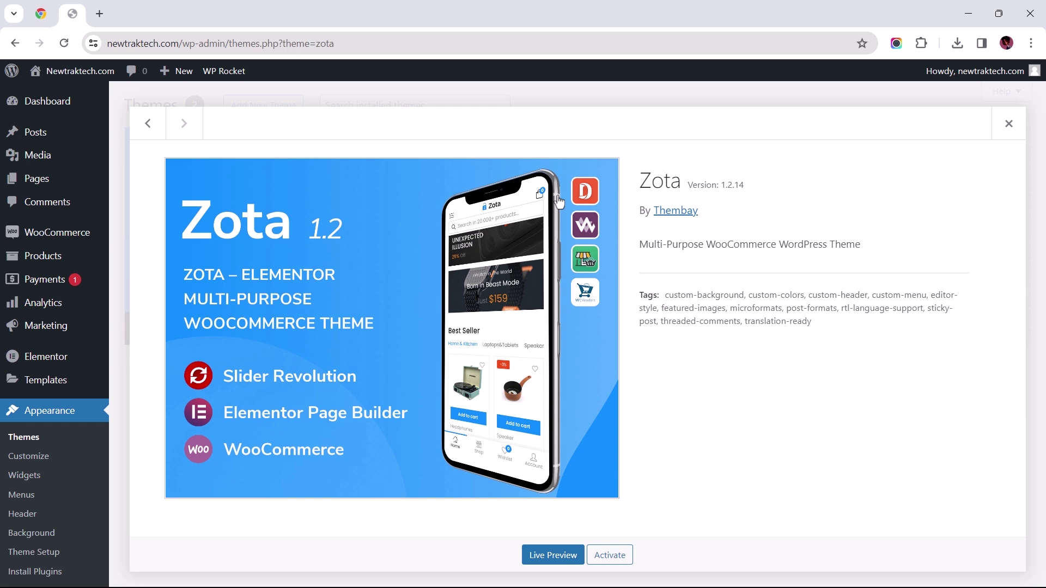
Select the parent Zota theme in the Theme File Editor, loading its style.css
click(1009, 127)
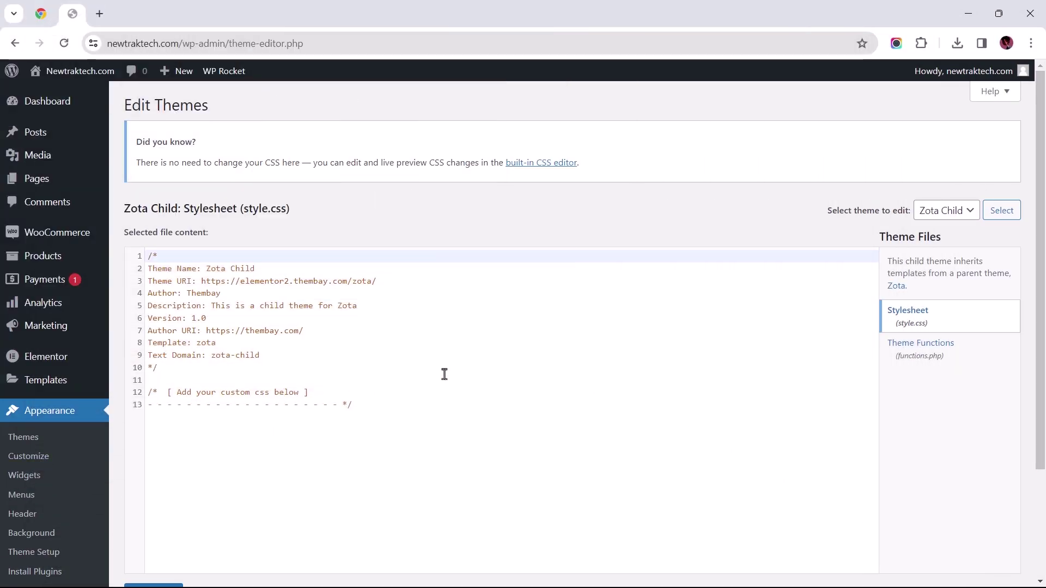
click(935, 213)
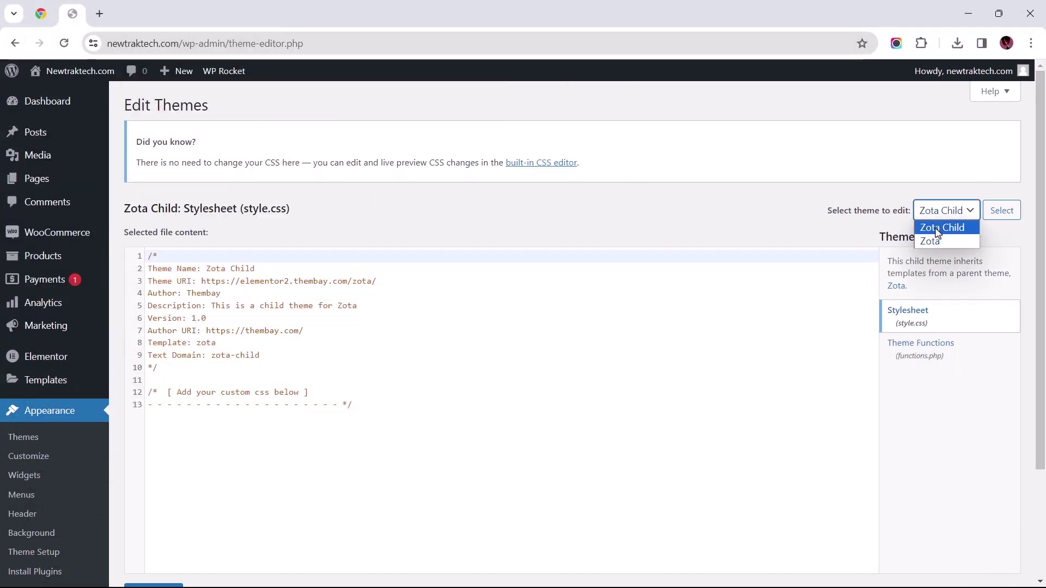
click(931, 241)
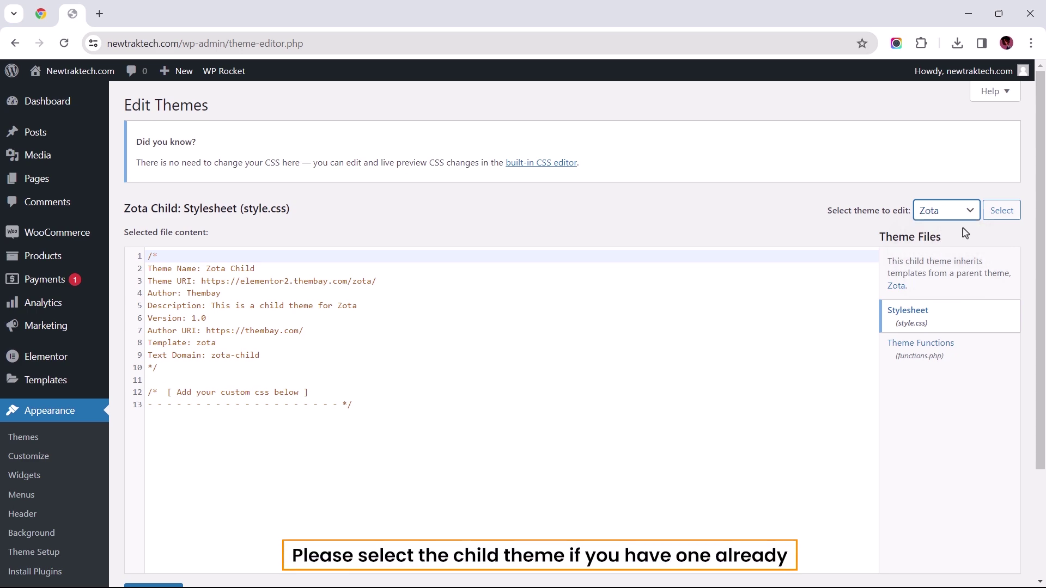
click(994, 217)
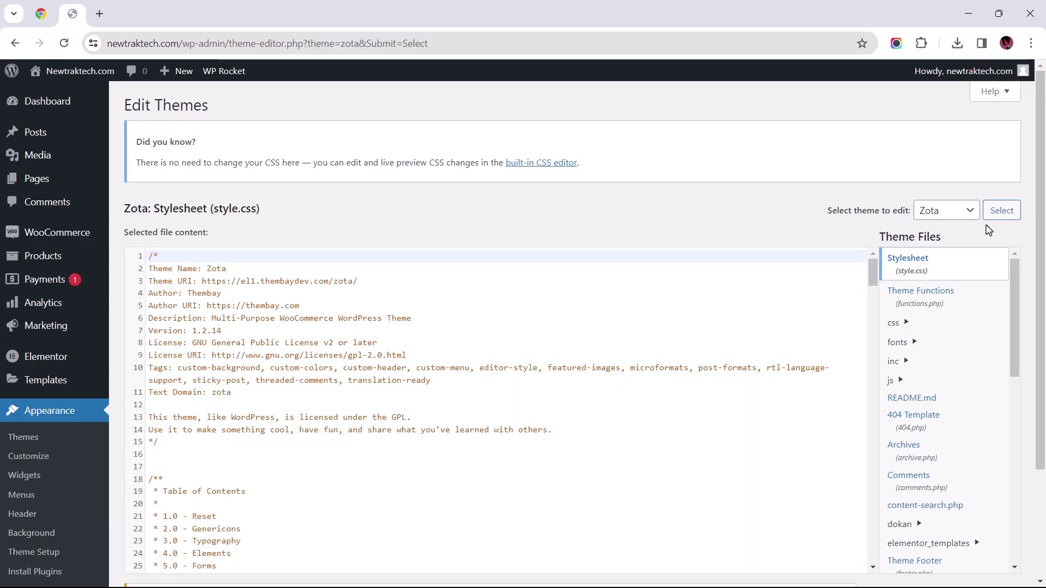
Open Zota's functions.php and copy the redirect snippet from Notepad
click(921, 302)
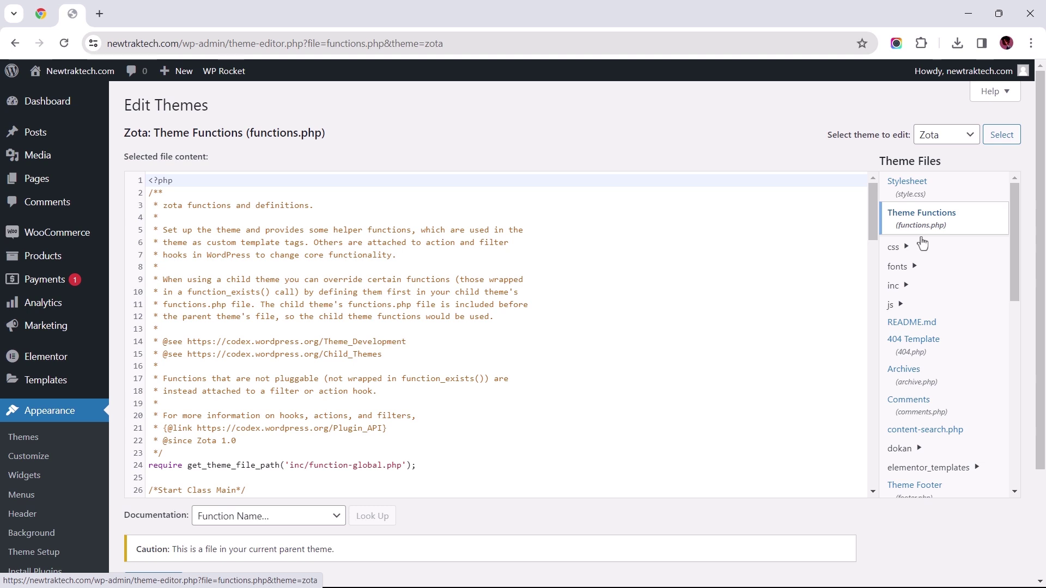
drag(1007, 233, 1010, 290)
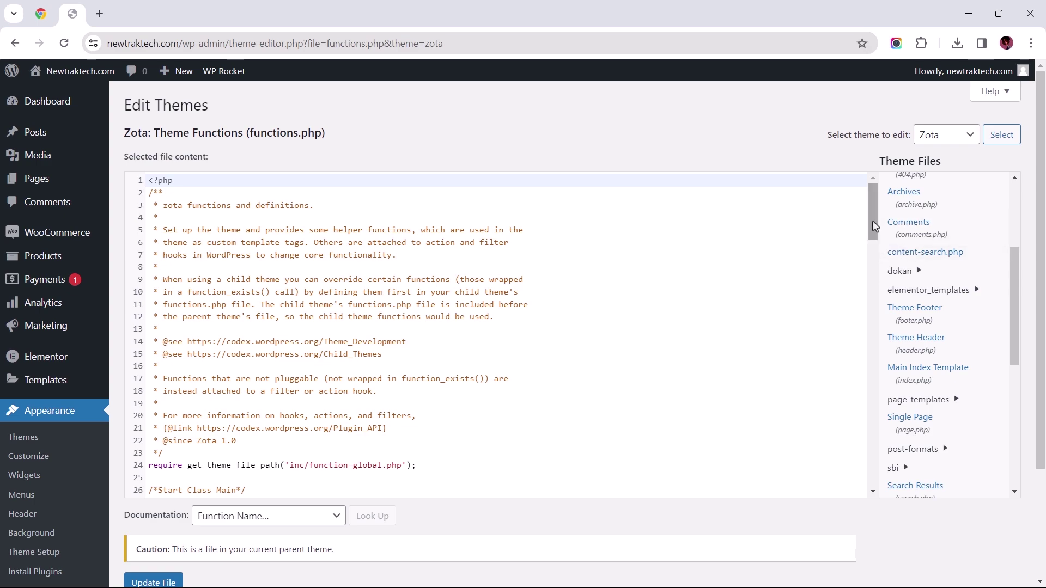
drag(872, 220, 871, 490)
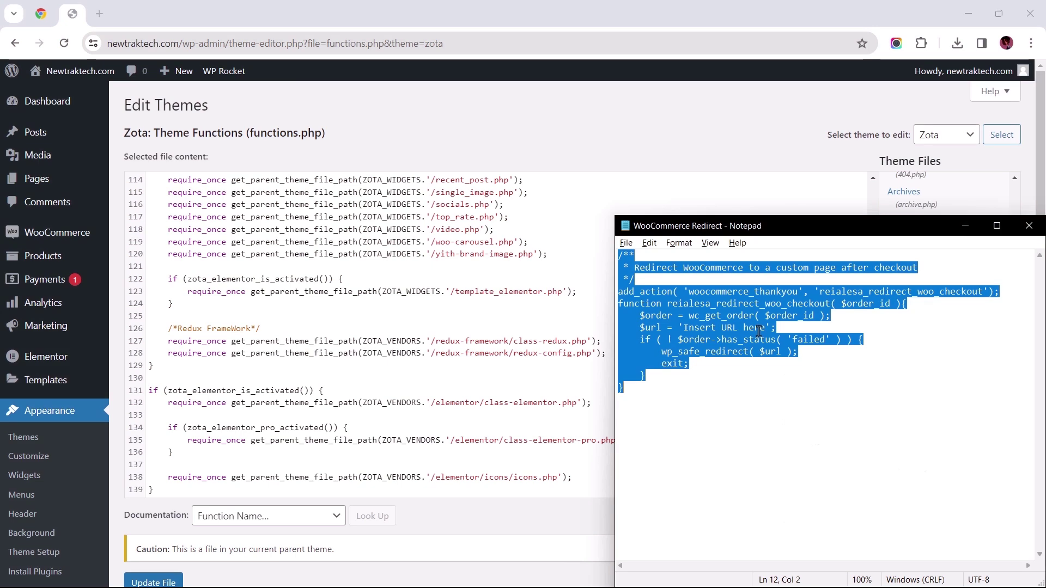
right_click(759, 331)
click(780, 375)
Paste the redirect function as plain text after the last line of functions.php
click(503, 493)
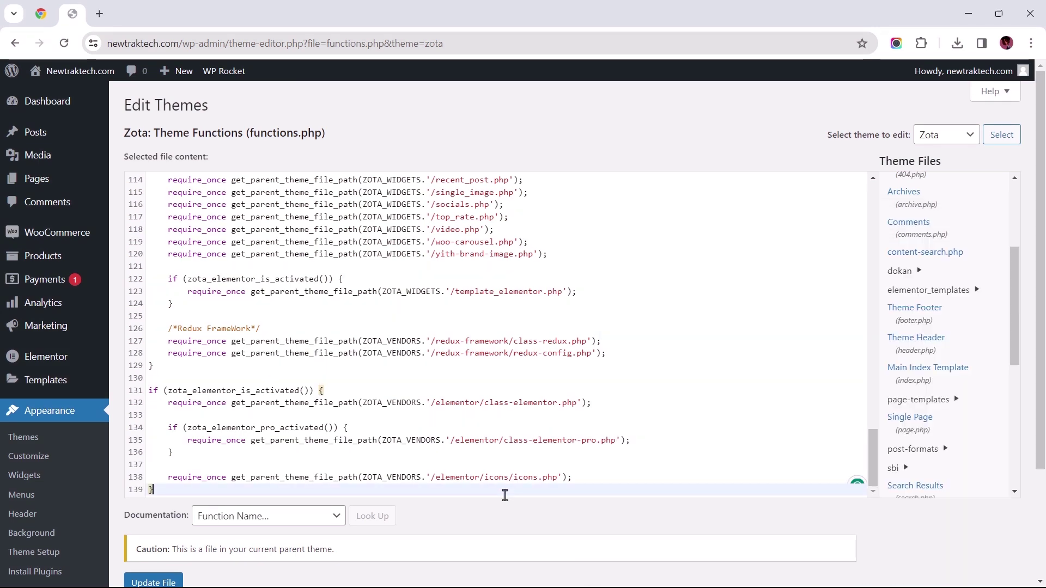
key(Return)
key(Return)
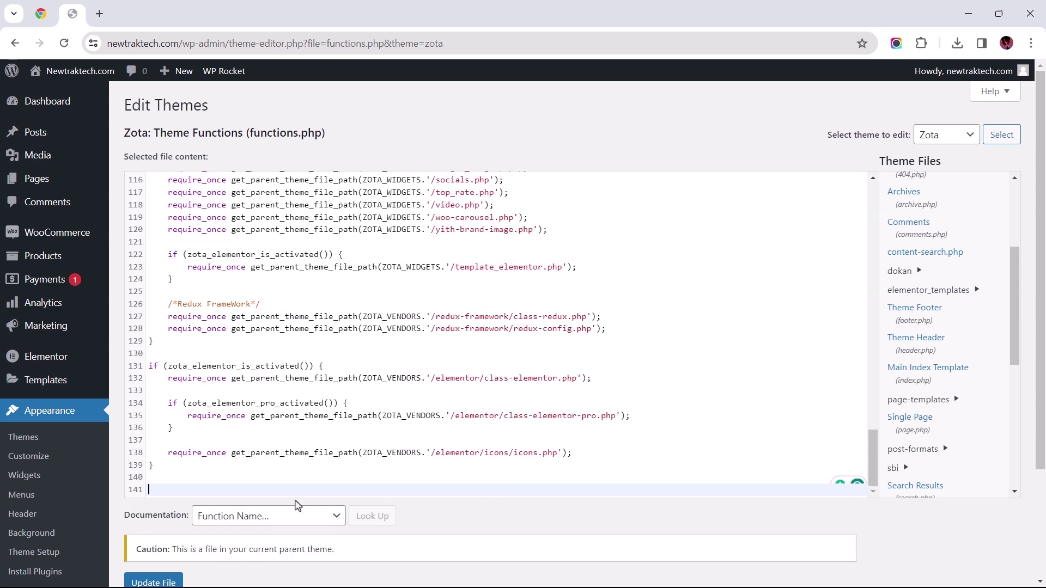
right_click(153, 491)
click(218, 324)
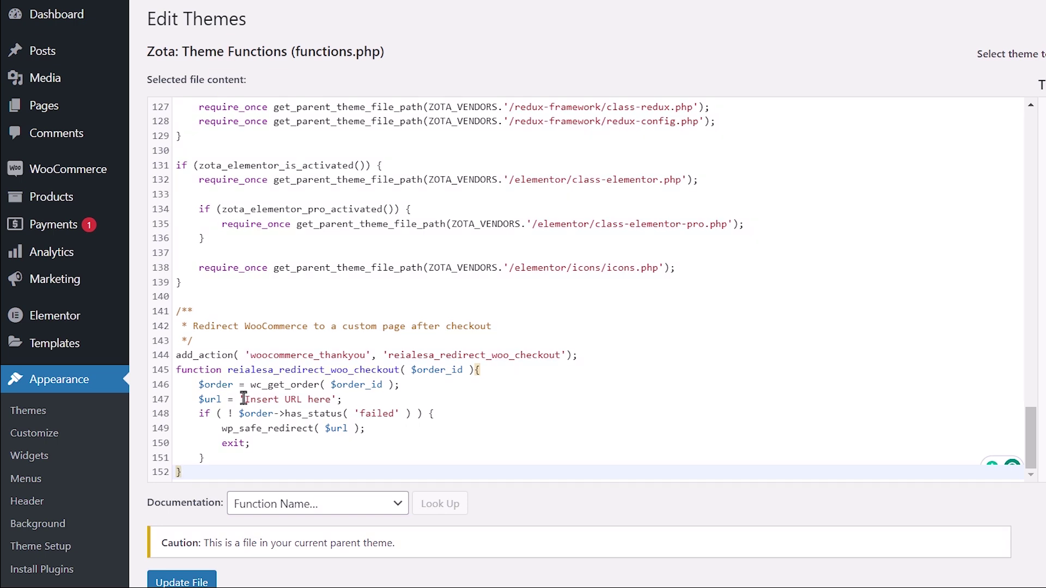
drag(243, 399, 327, 402)
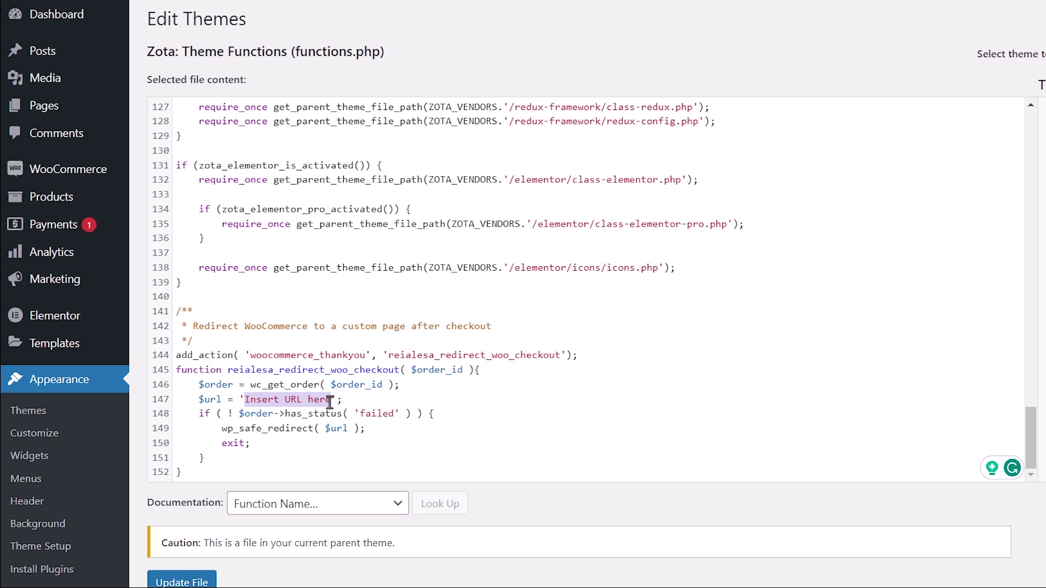
key(ctrl+v)
scroll(653, 381, down, 3)
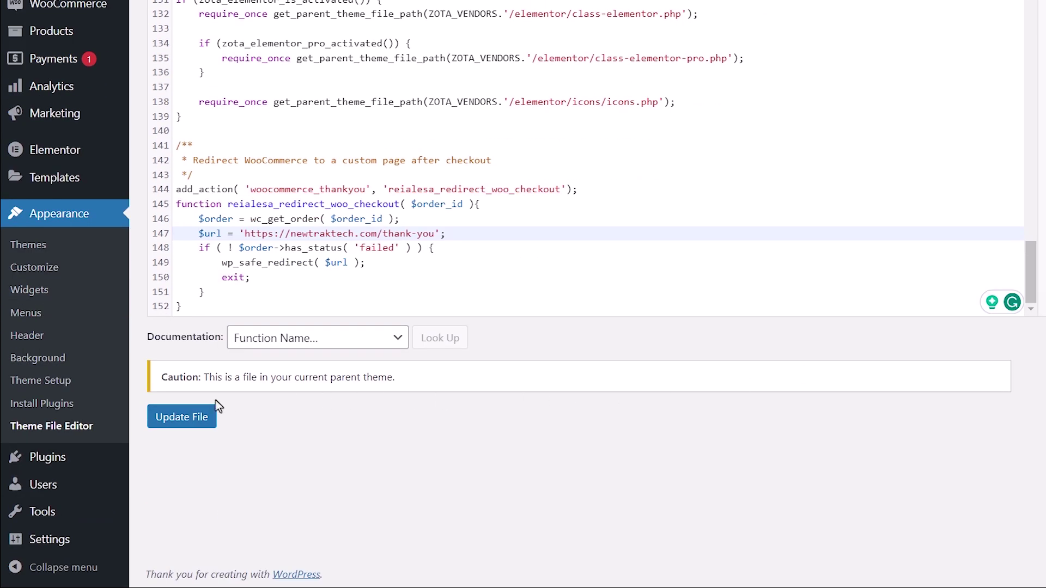
click(184, 420)
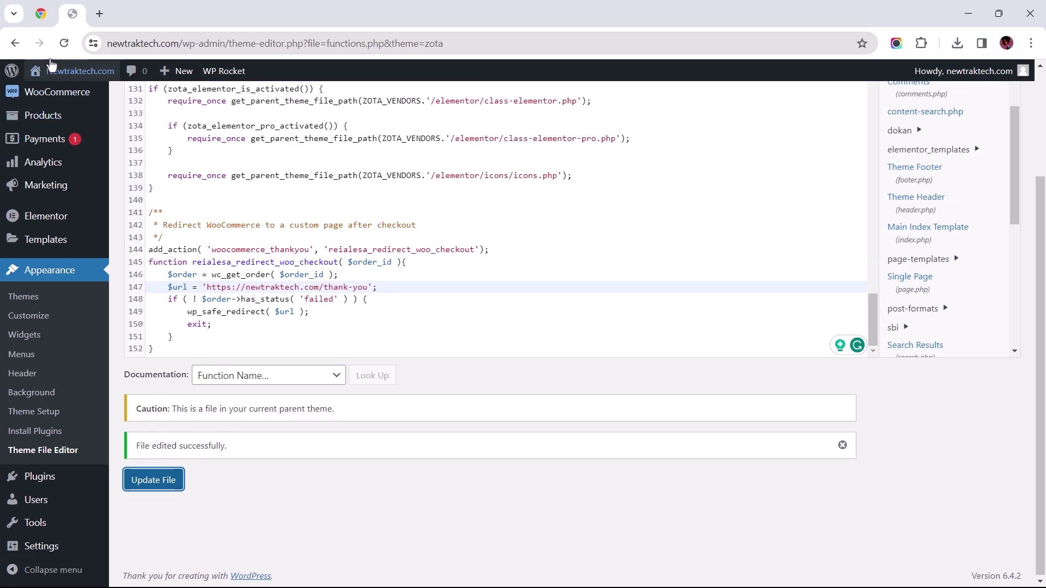
click(40, 22)
Install and activate the Theme Editor 2.8 plugin on Boundwares.com
click(971, 221)
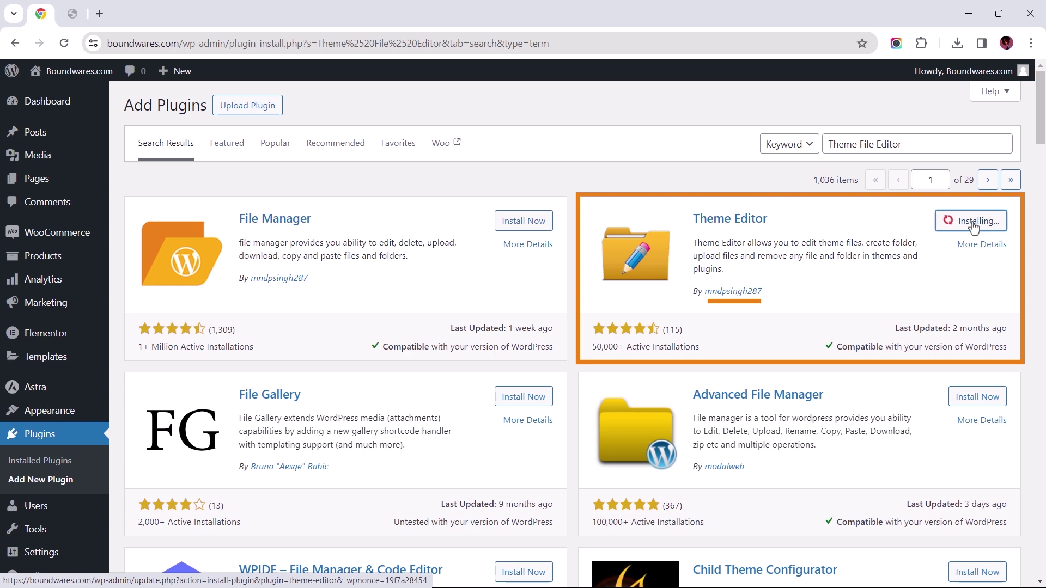
click(973, 226)
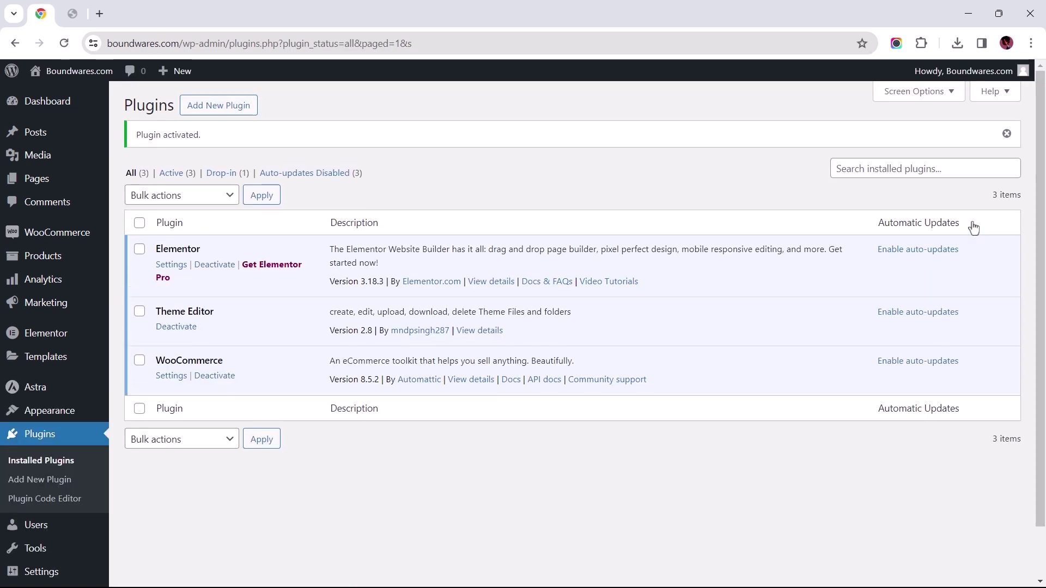
Open Astra's functions.php in the plugin's code editor and copy the redirect code from Notepad
mouse_move(106, 414)
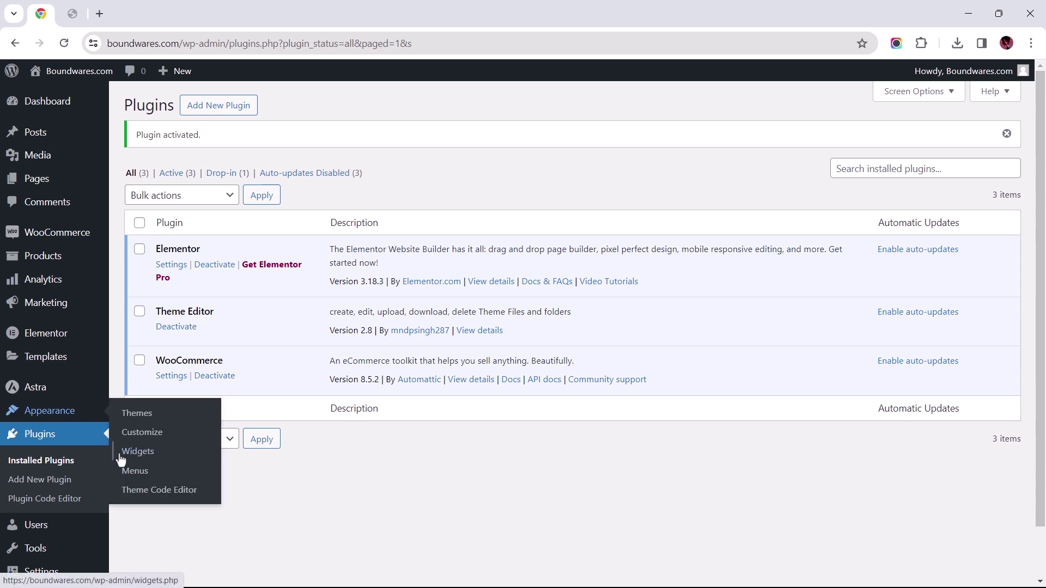
click(142, 491)
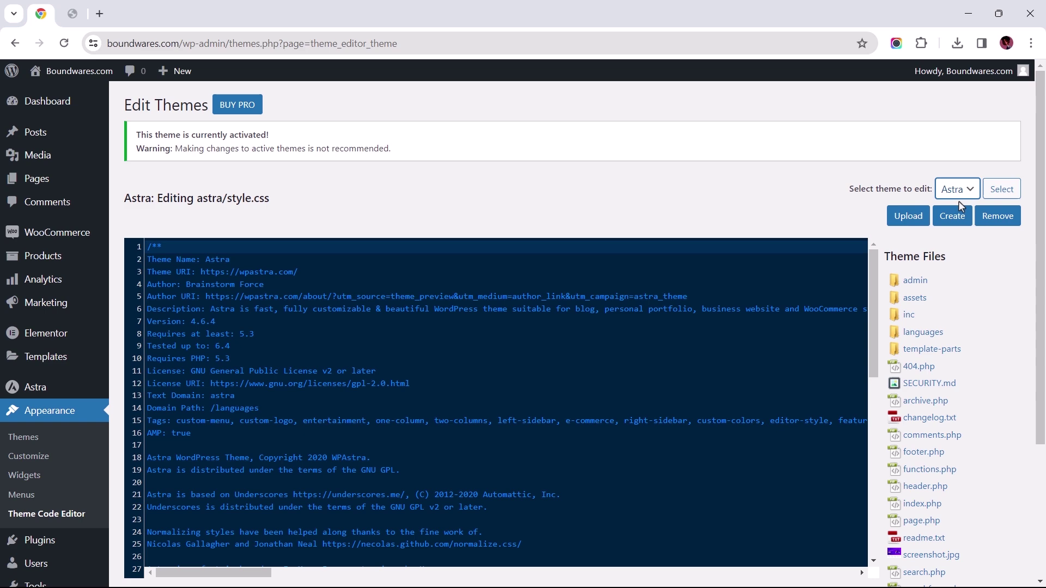
scroll(1044, 252, down, 2)
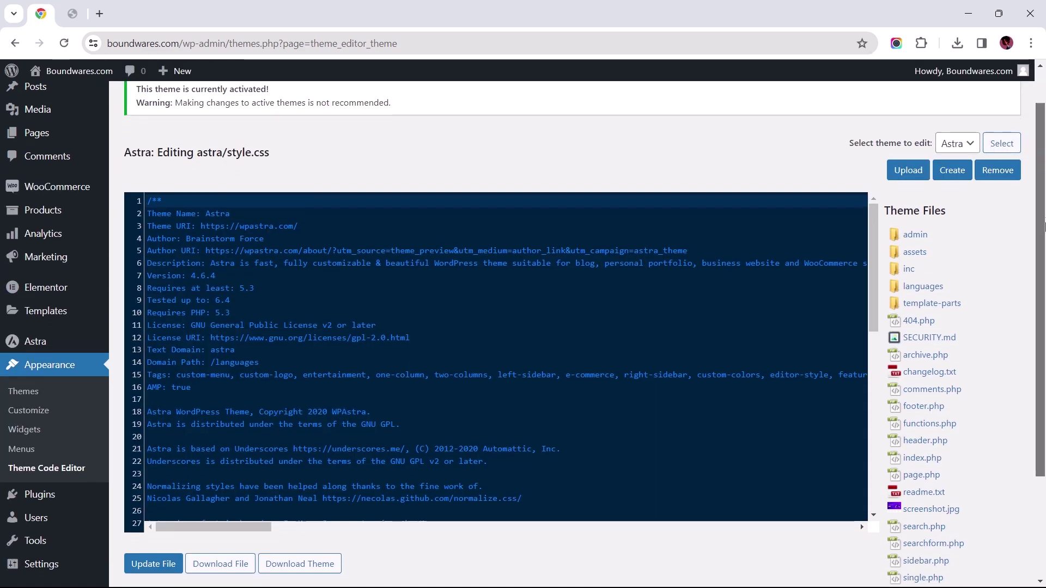
click(913, 386)
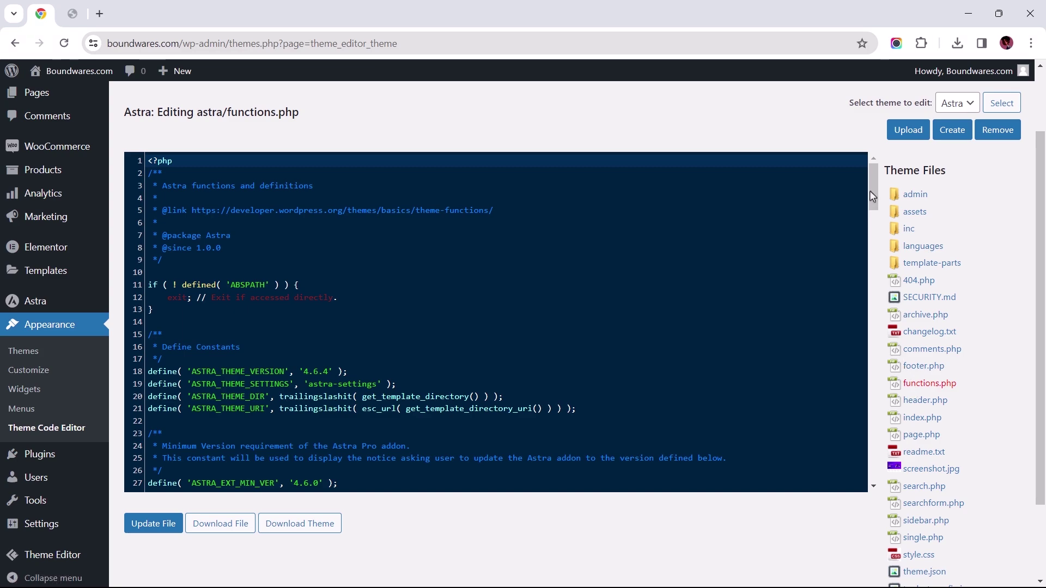
drag(870, 190, 869, 436)
key(alt+Tab)
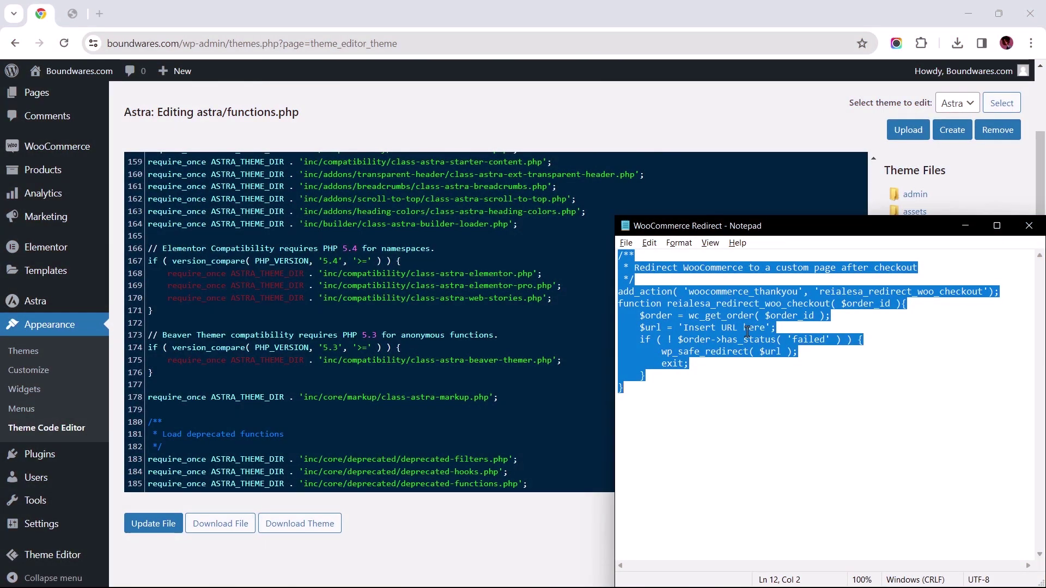
right_click(747, 330)
Paste the redirect function below line 185 of Astra's functions.php
click(702, 373)
click(557, 490)
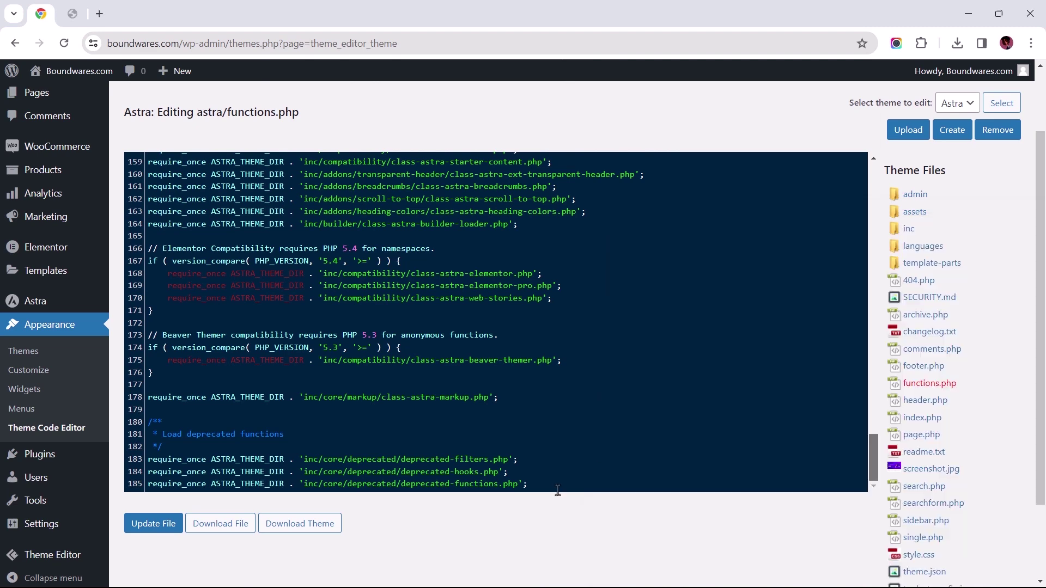
click(557, 489)
key(Return)
key(Return)
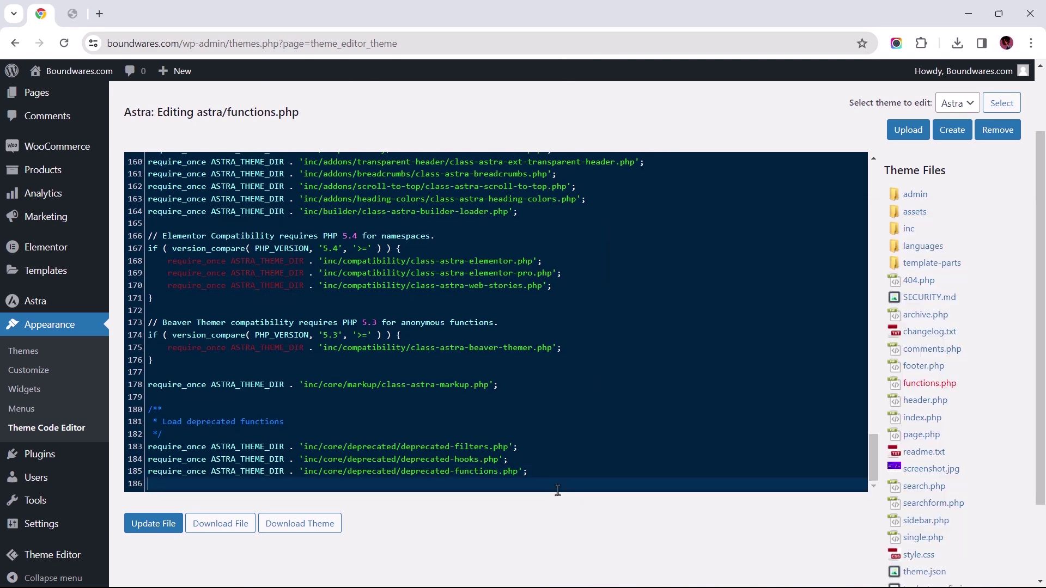
right_click(161, 485)
click(210, 305)
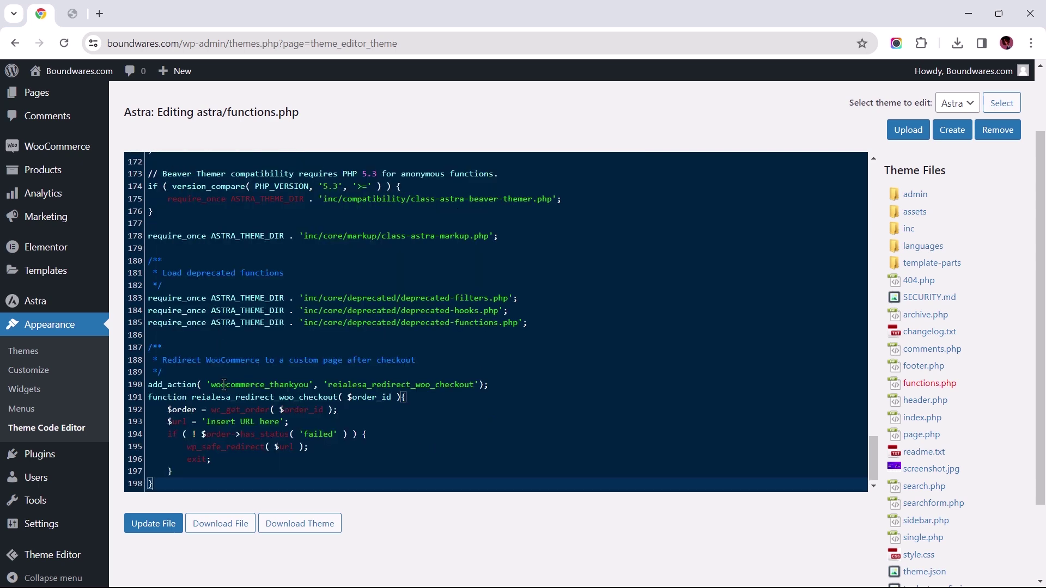
click(207, 423)
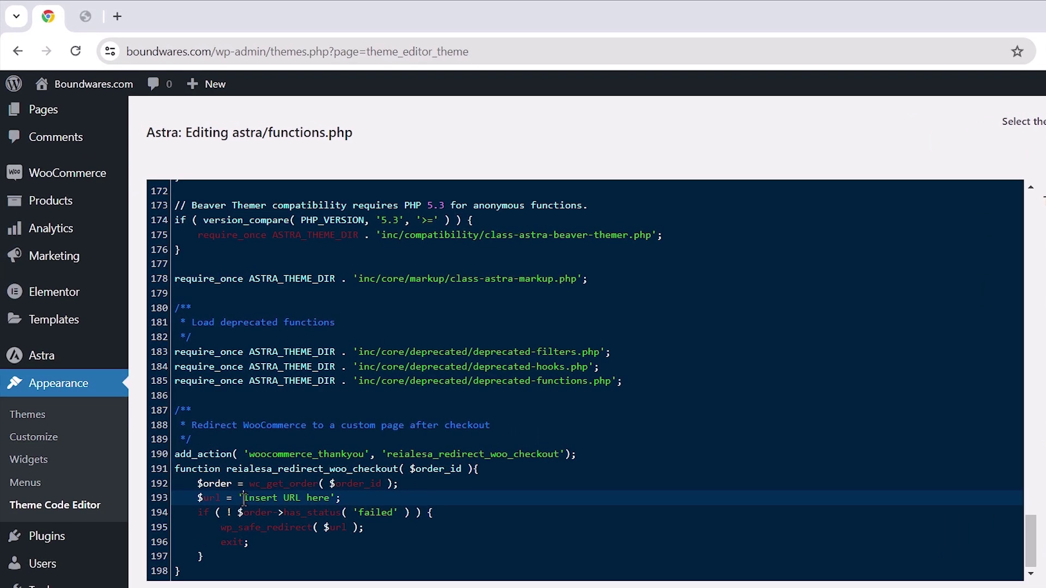
drag(244, 498, 325, 498)
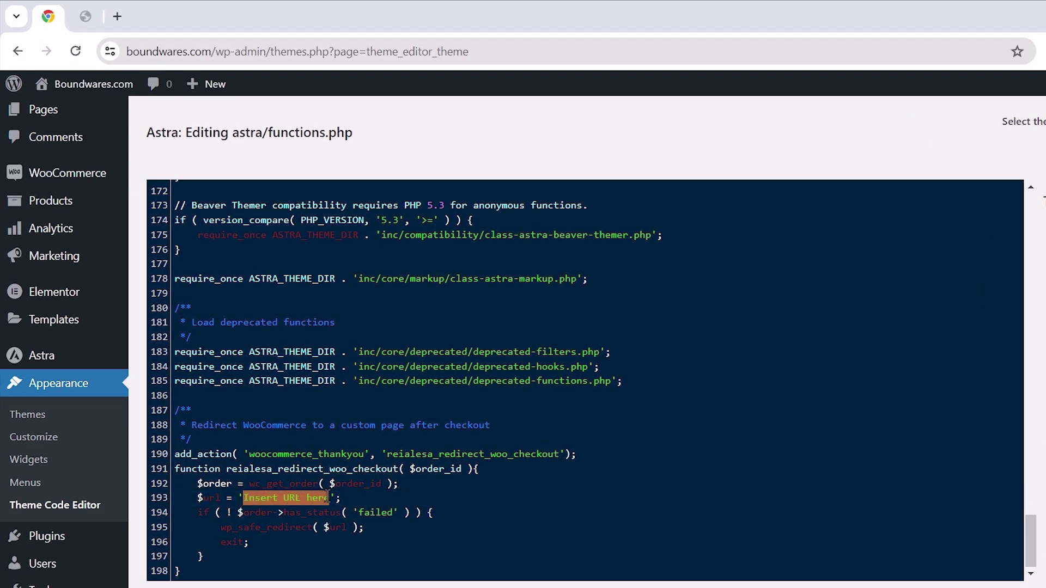
key(ctrl+v)
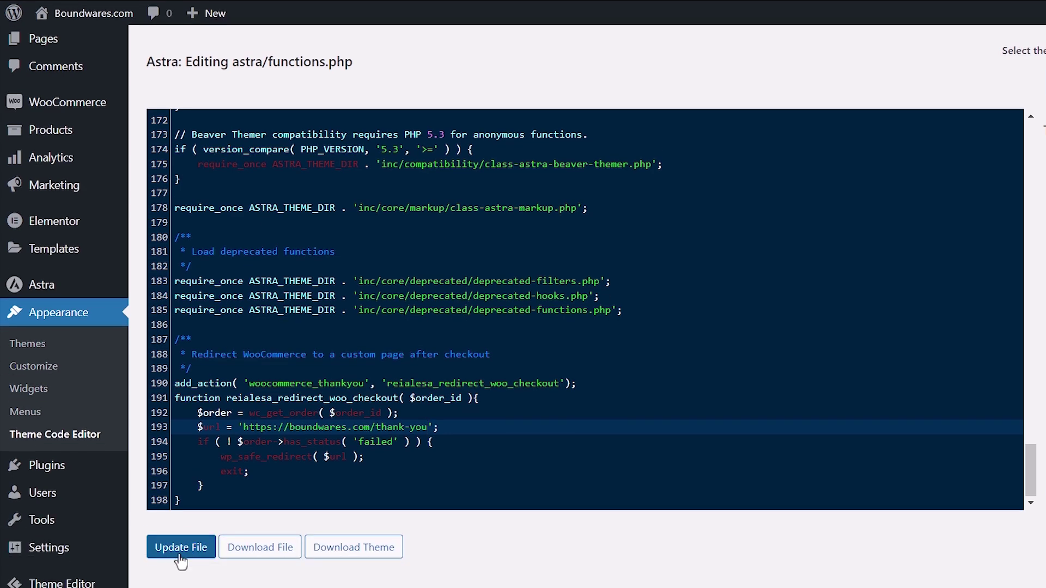
click(180, 556)
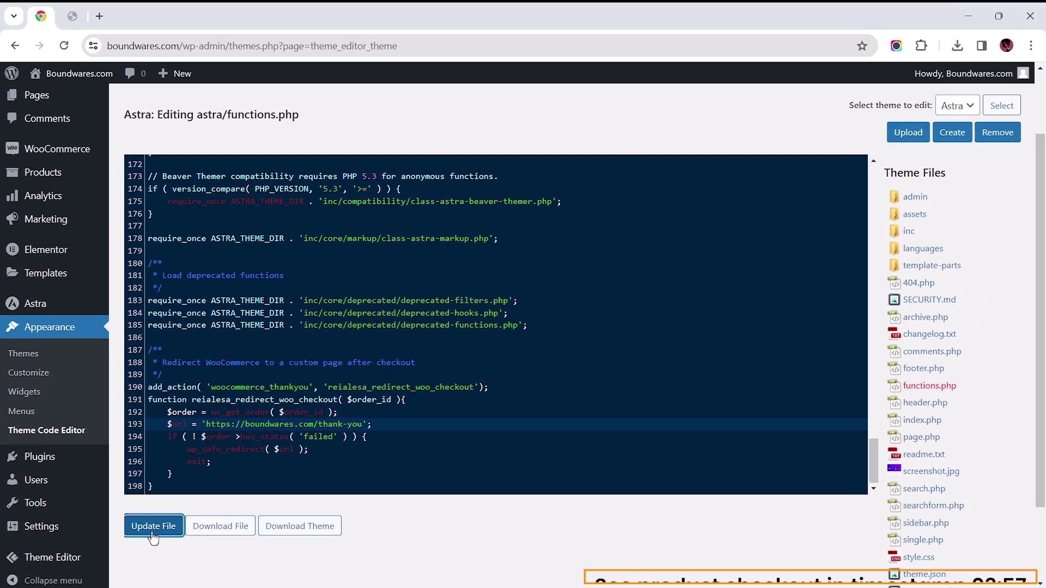
Deactivate Theme Editor, then search 'Code Snippet' and install and activate Code Snippets 3.6.2
click(98, 477)
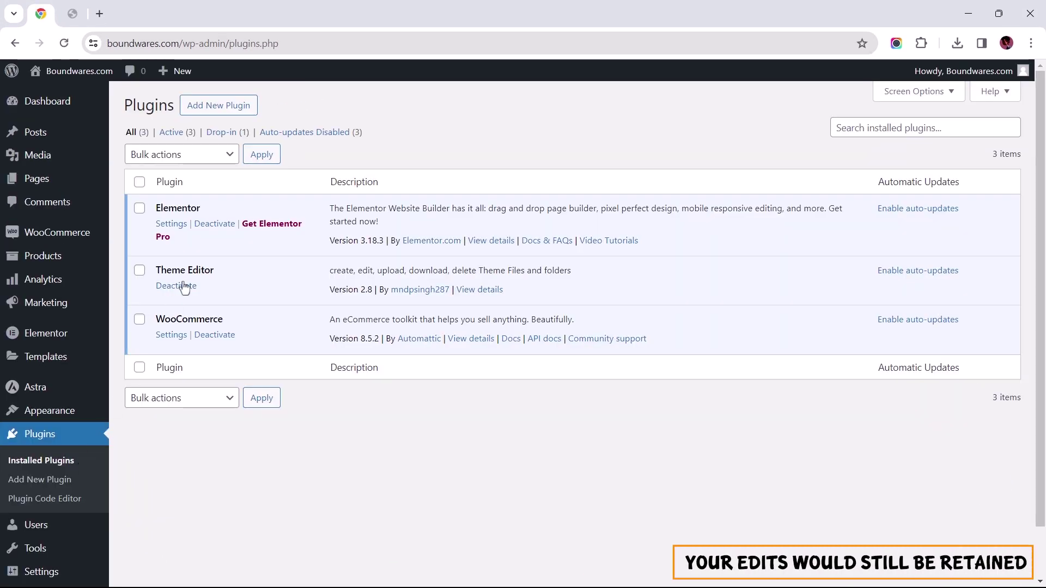
click(182, 286)
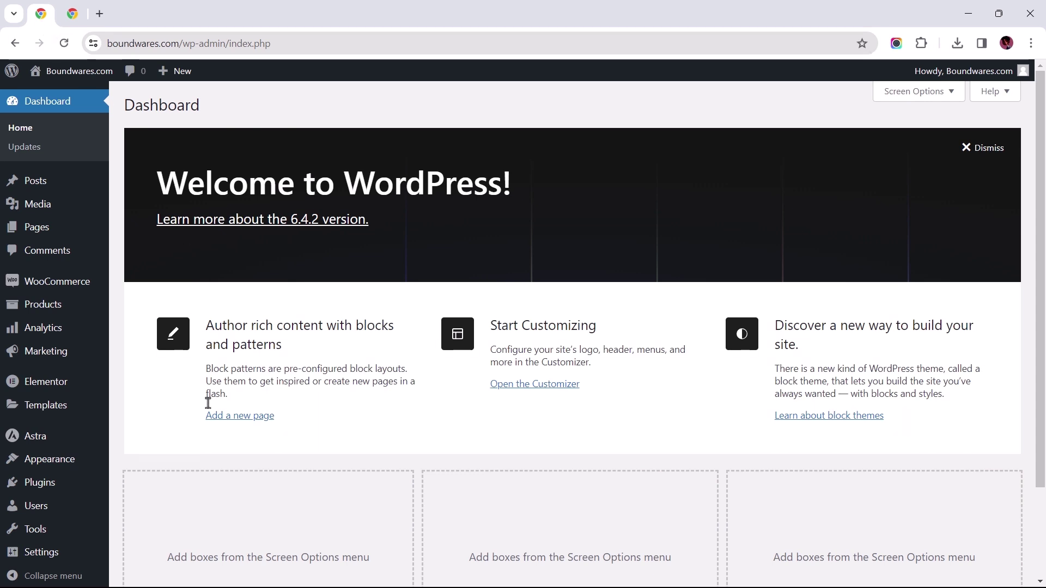
mouse_move(98, 490)
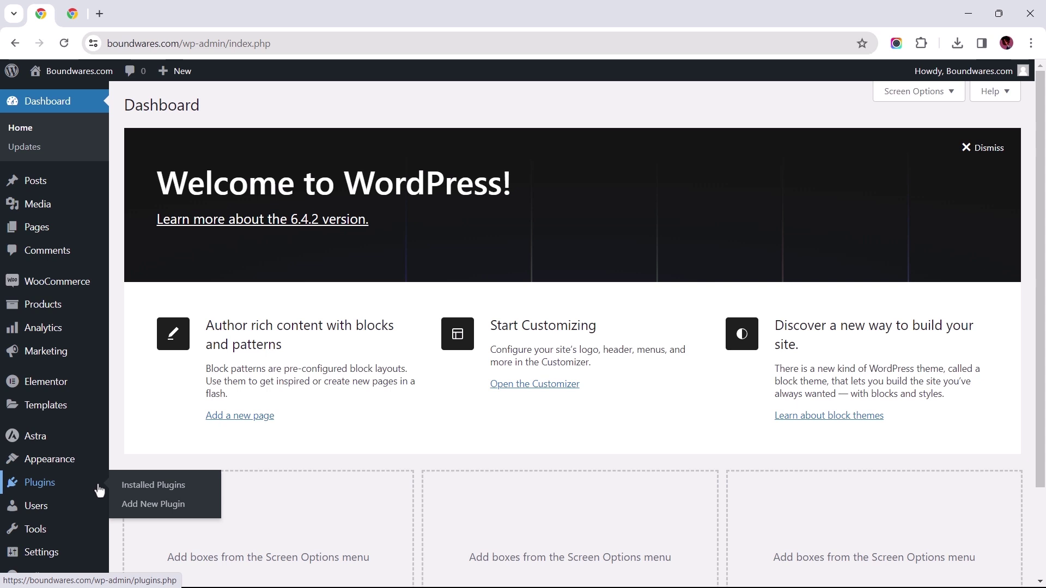
click(138, 506)
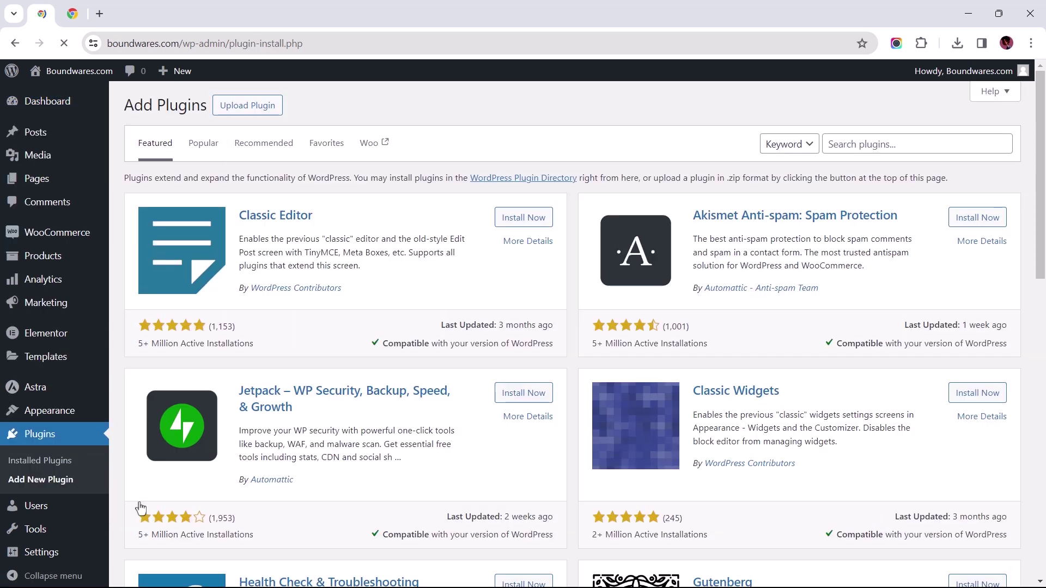
click(854, 144)
key(ctrl+v)
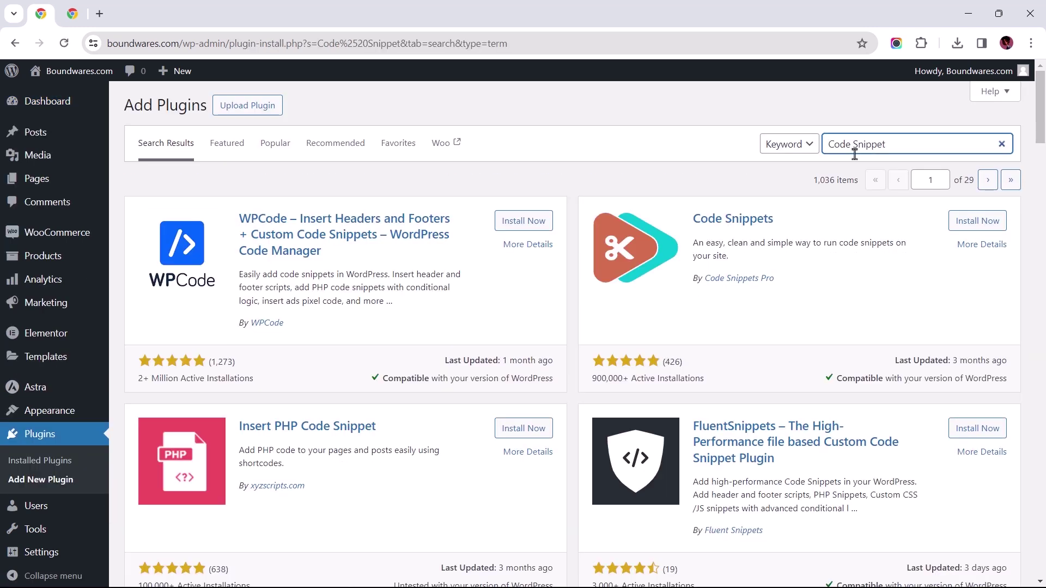
click(977, 220)
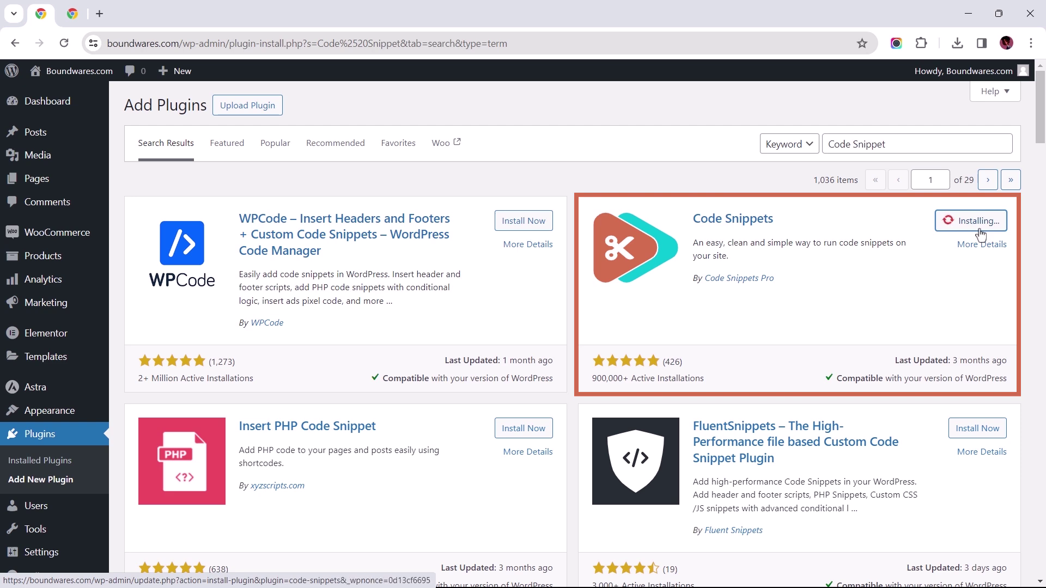
click(979, 223)
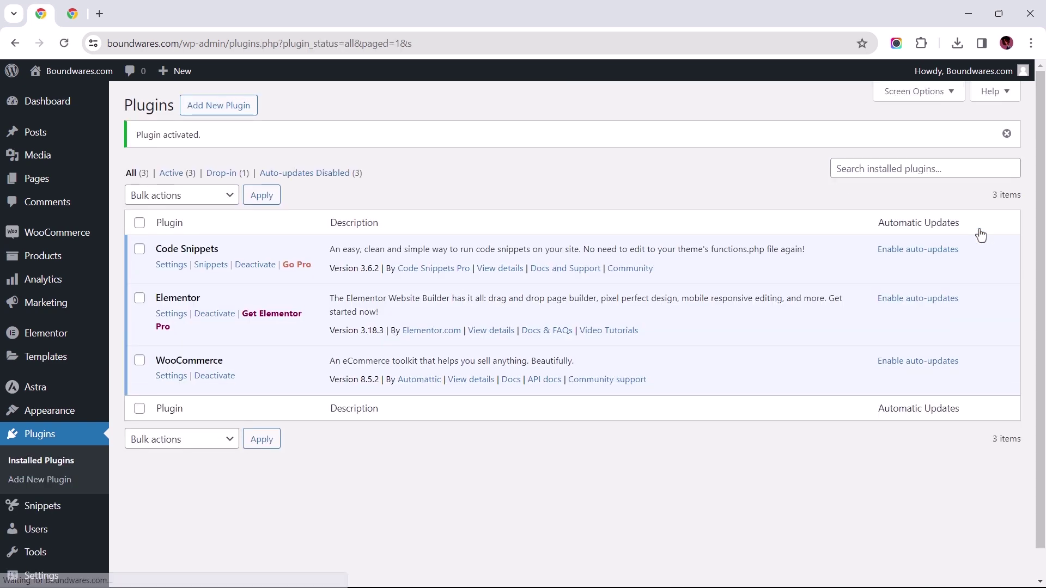
scroll(926, 272, down, 1)
mouse_move(89, 479)
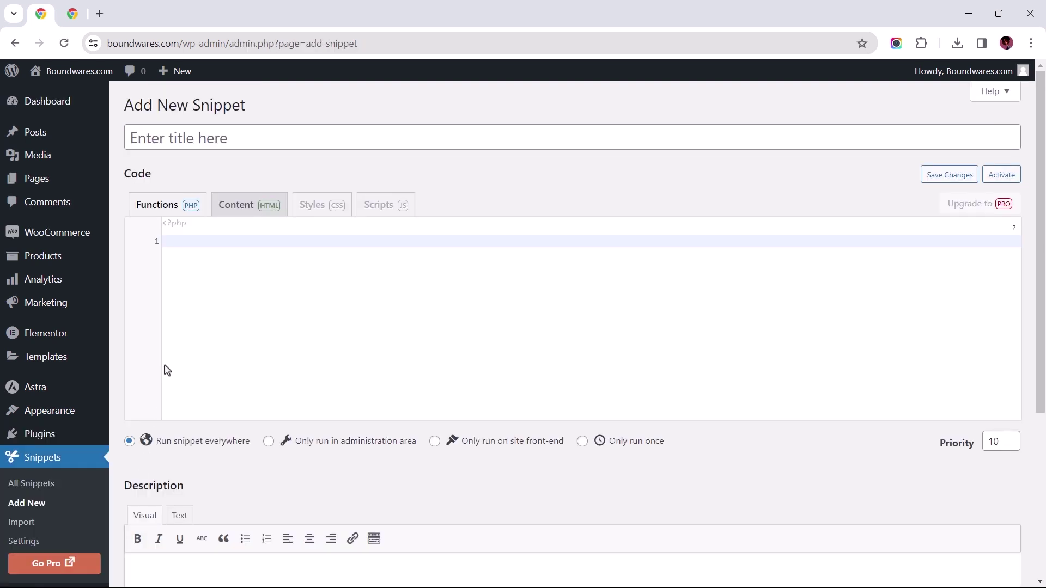
Title the snippet WOOCOMMERCE CHECKOUT REDIRECTS and paste the redirect code into it
click(229, 134)
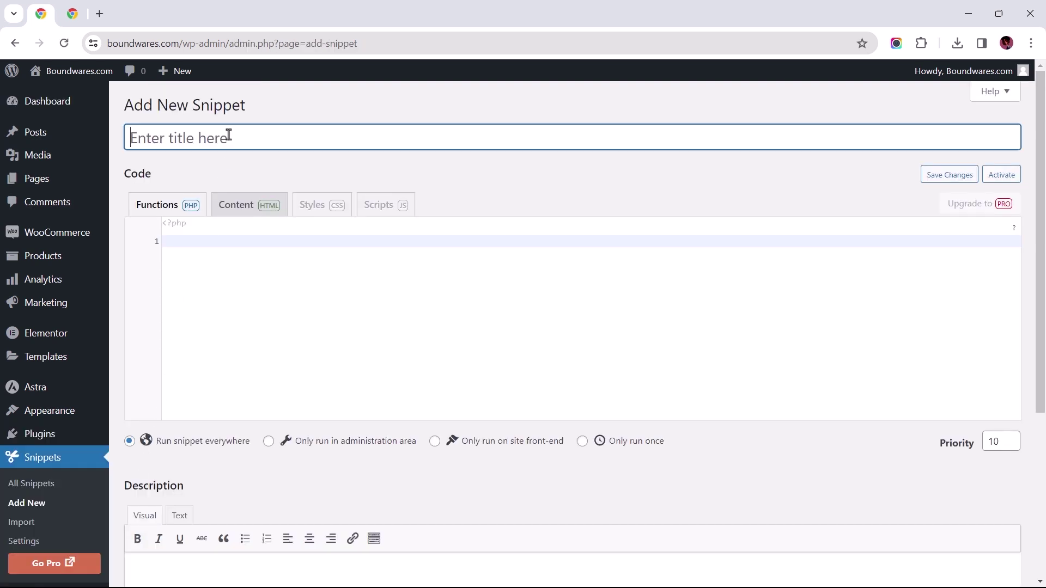
text(WOOCOMMERCE CHECKOUT REDIRECTS)
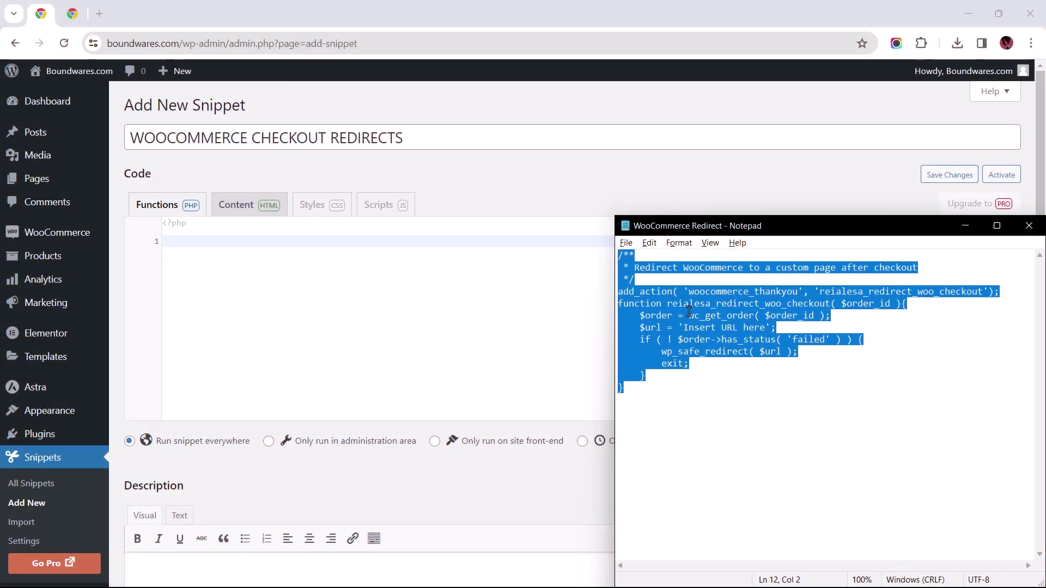
right_click(689, 312)
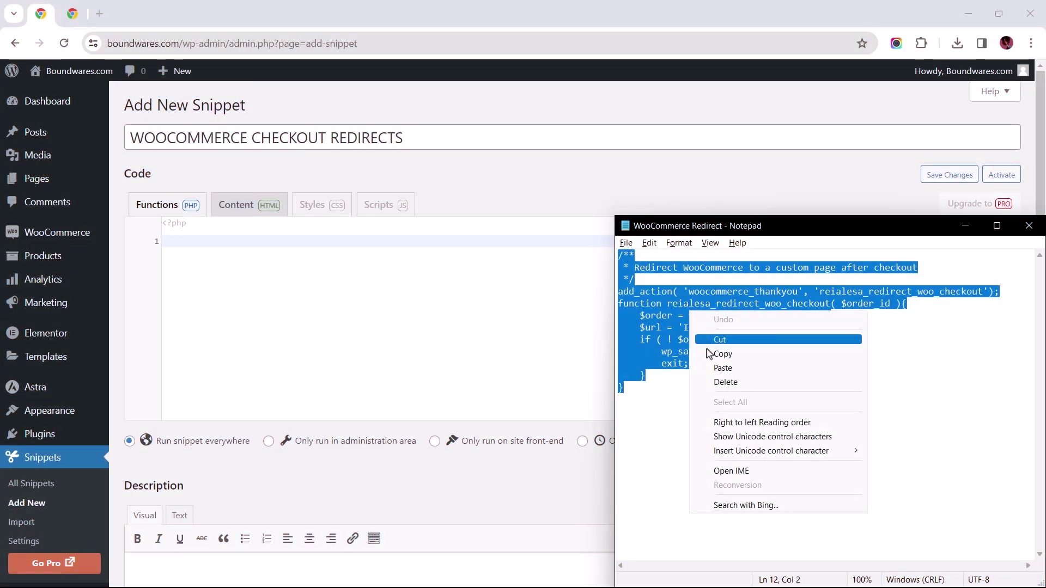
click(709, 353)
click(243, 245)
right_click(194, 237)
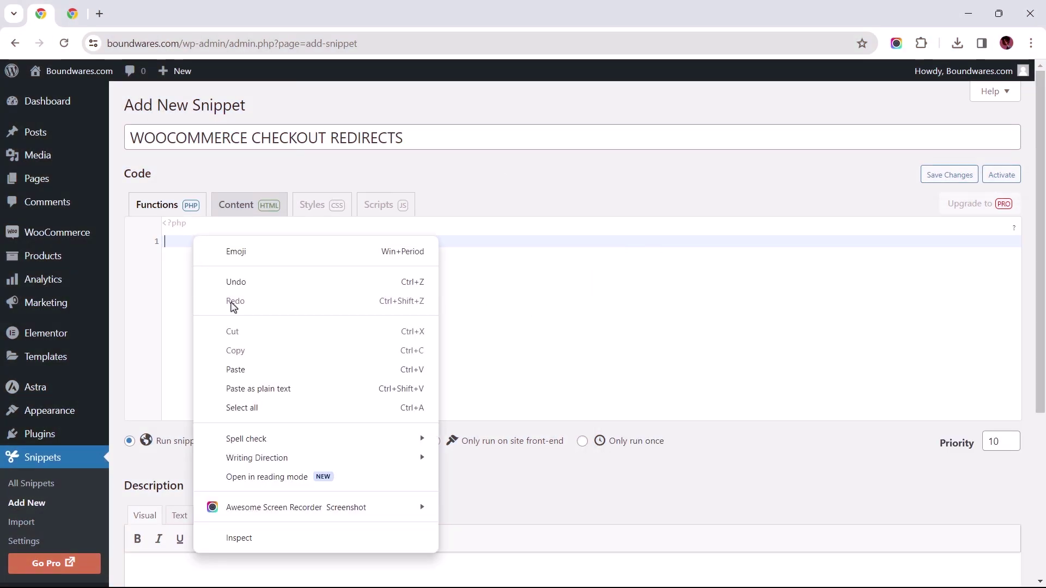
click(235, 369)
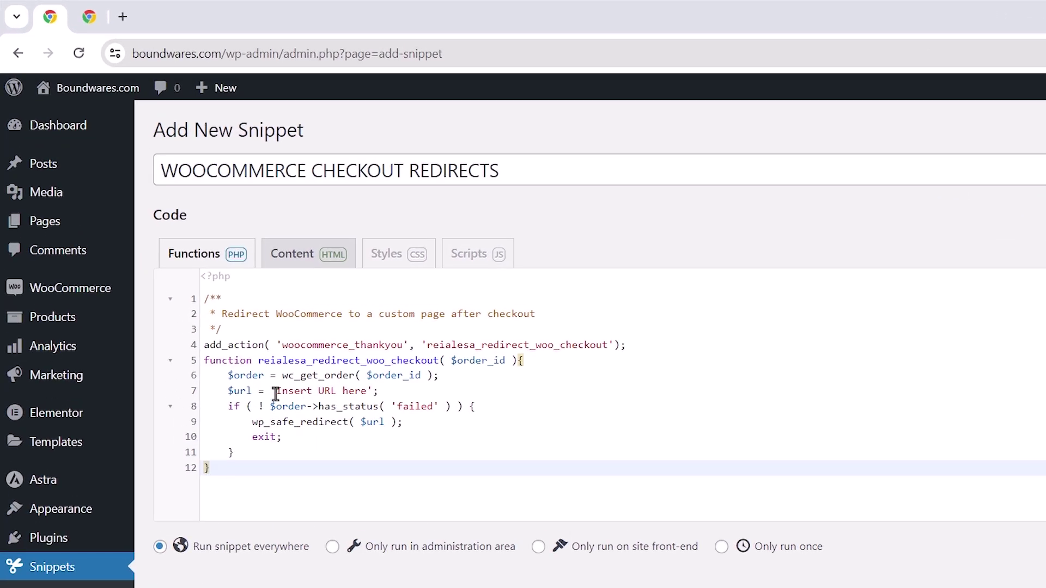
drag(276, 392, 366, 391)
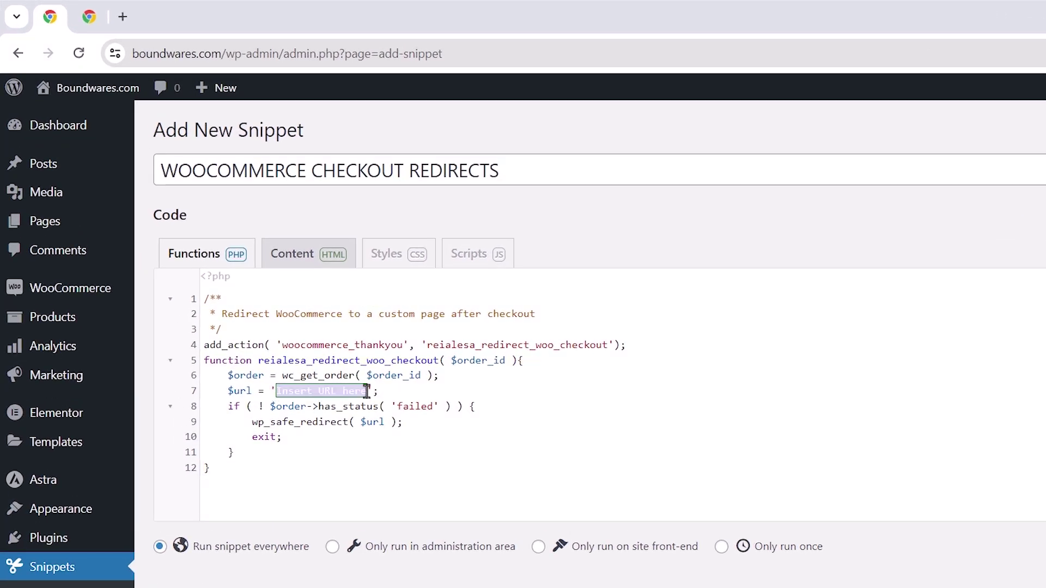
key(ctrl+v)
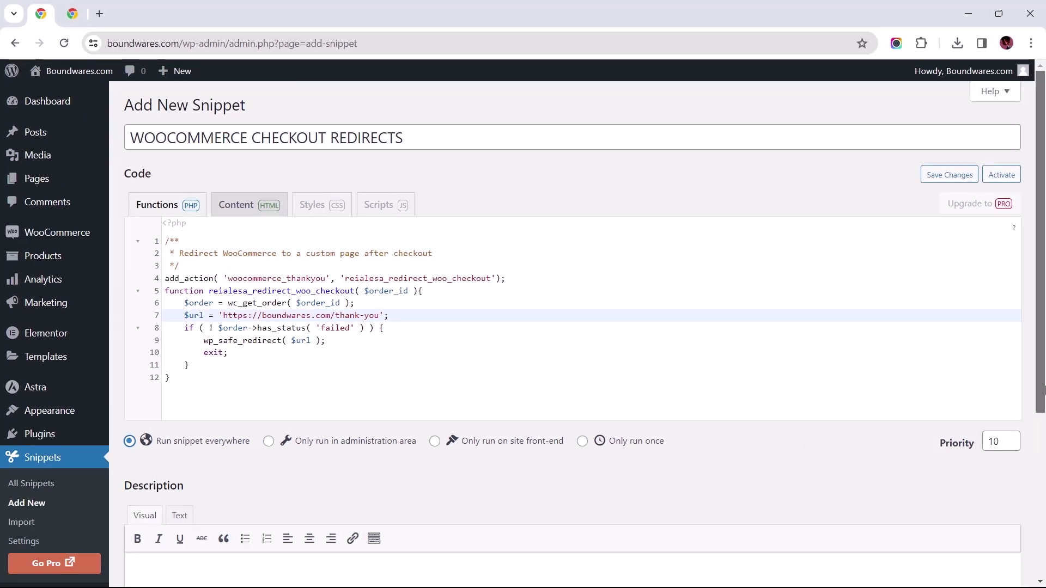
scroll(572, 326, down, 5)
click(172, 524)
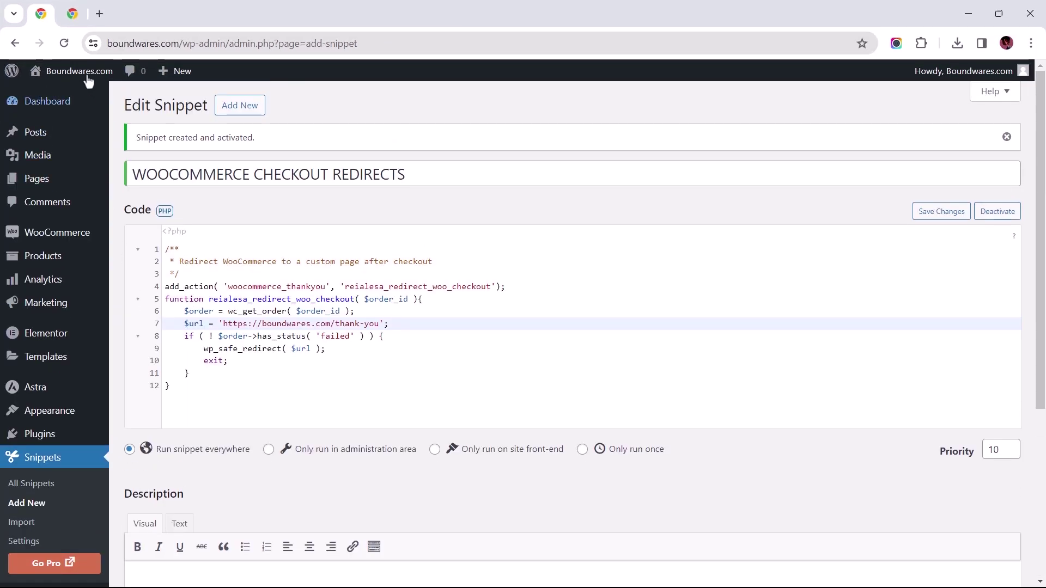
Reload the storefront product page and add the IPX7 Smoothness Shaver ($45.99) to the cart
click(74, 14)
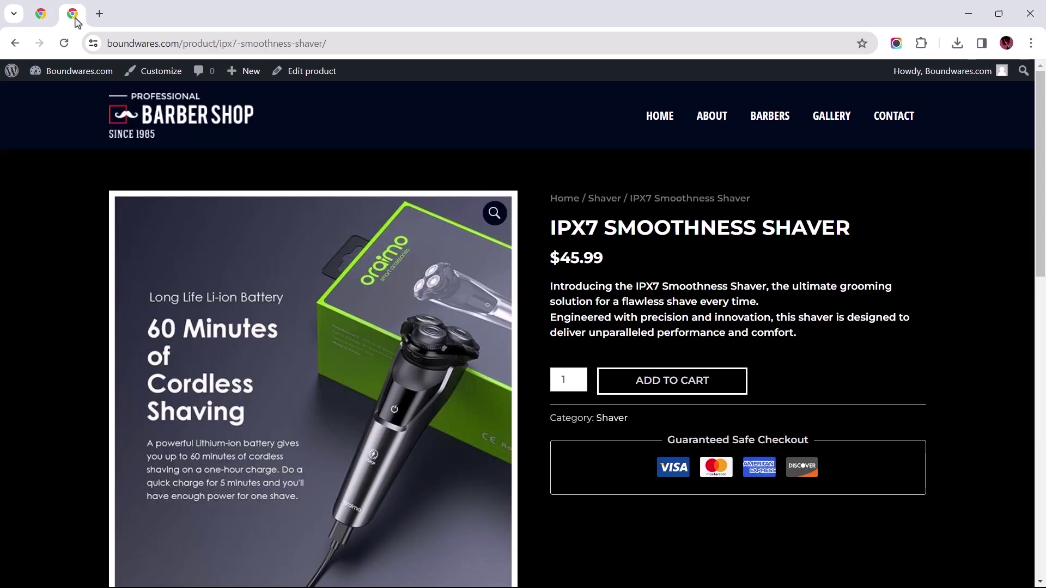
click(65, 45)
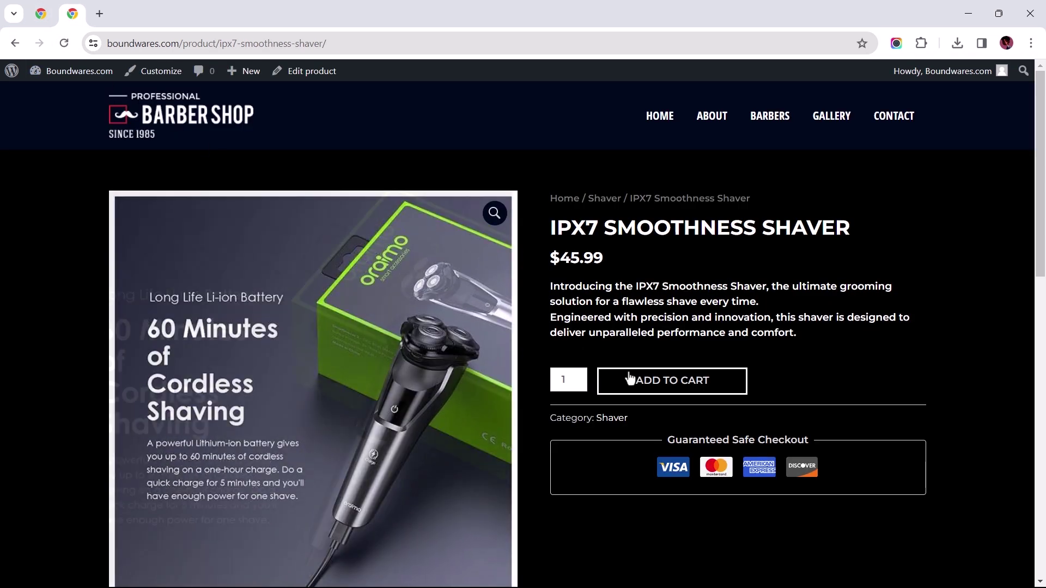
click(658, 381)
Check out and place the cash-on-delivery test order to reach the thank-you page
scroll(656, 390, down, 2)
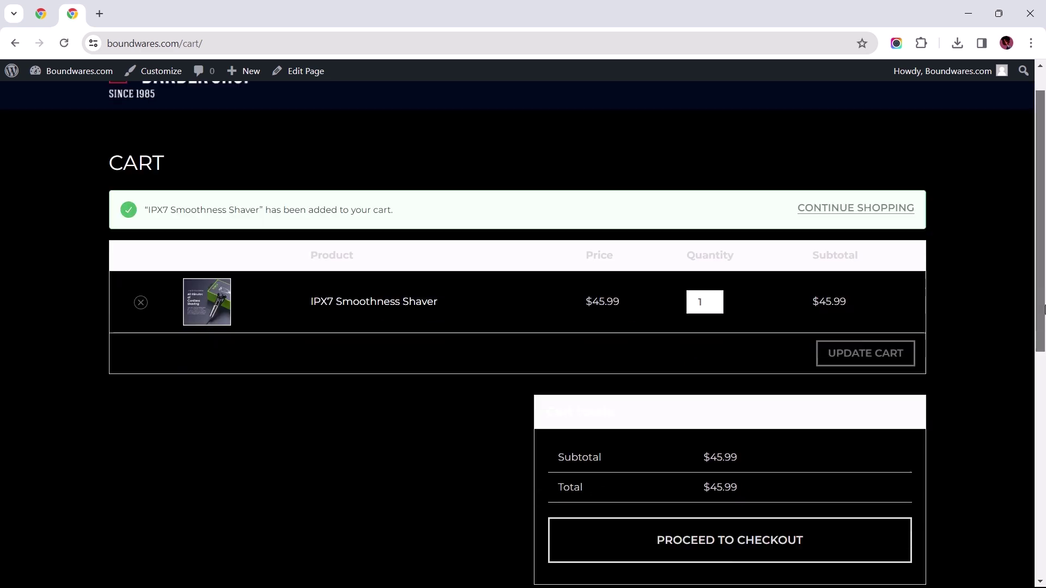
click(724, 477)
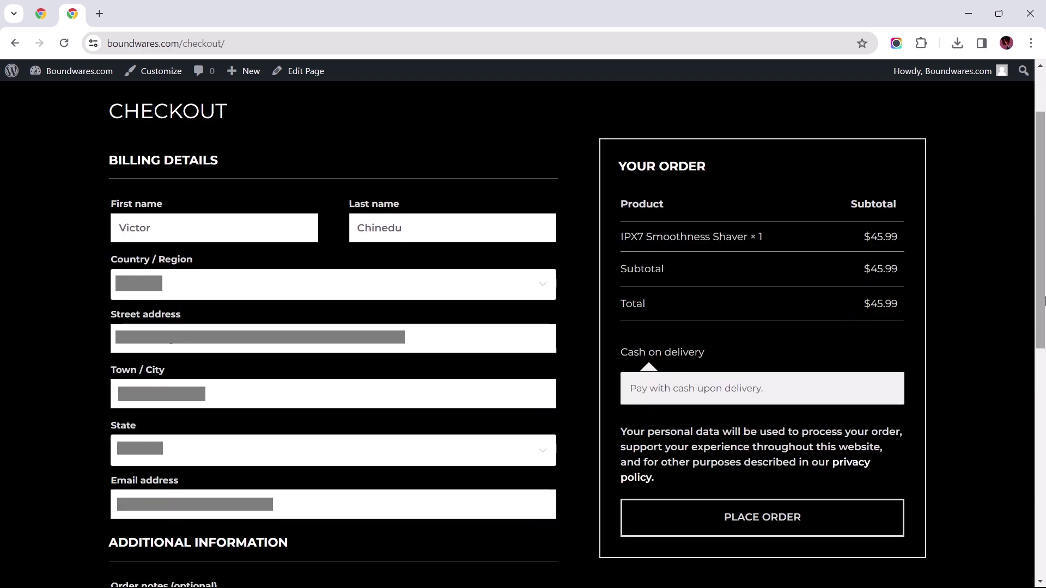
click(757, 522)
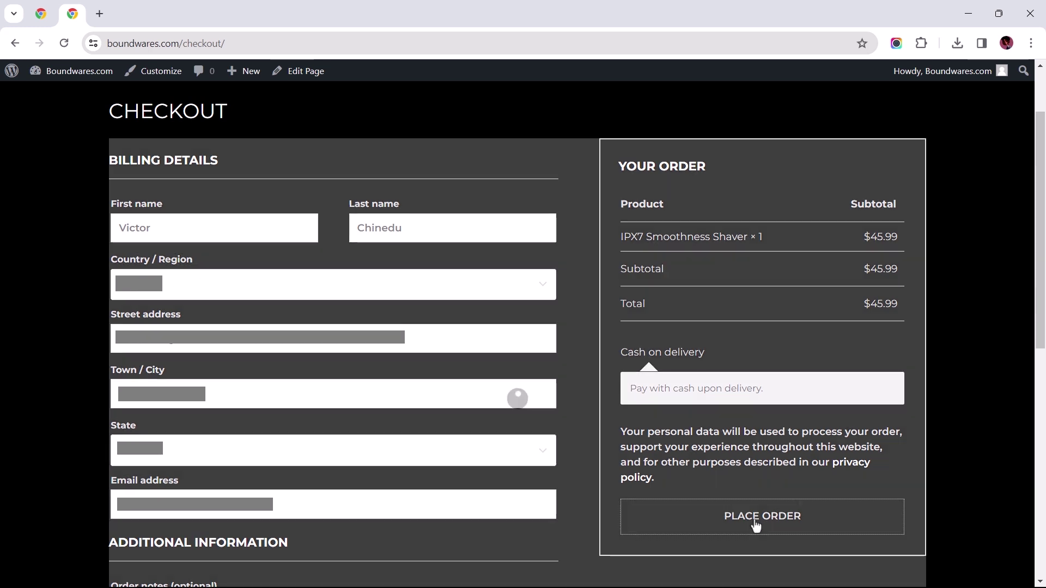